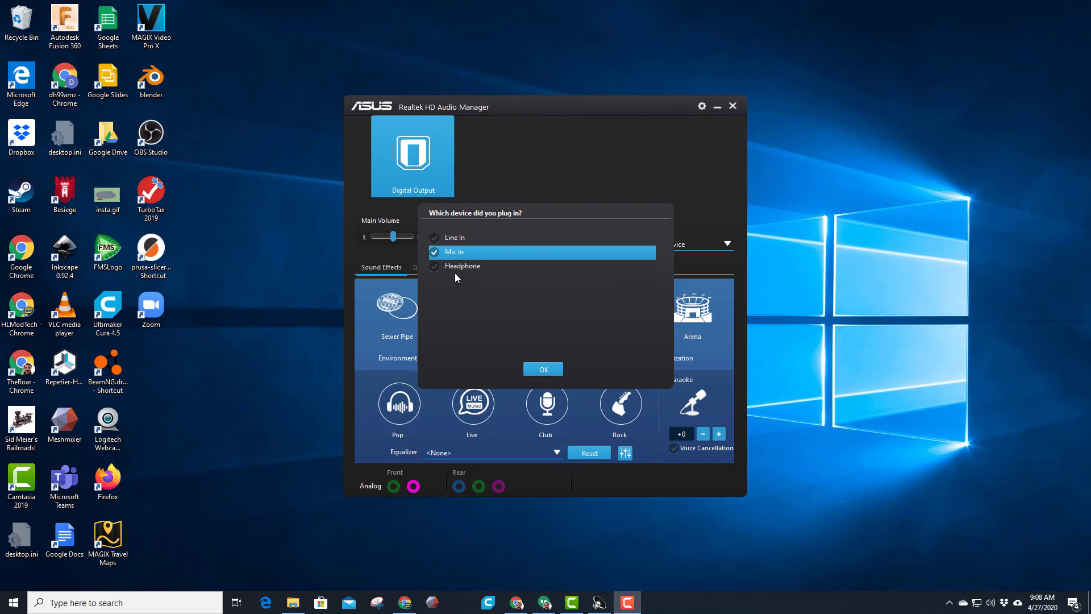
Confirm the plugged jacks as Mic In and Headphone in Realtek HD Audio Manager
left_click(543, 370)
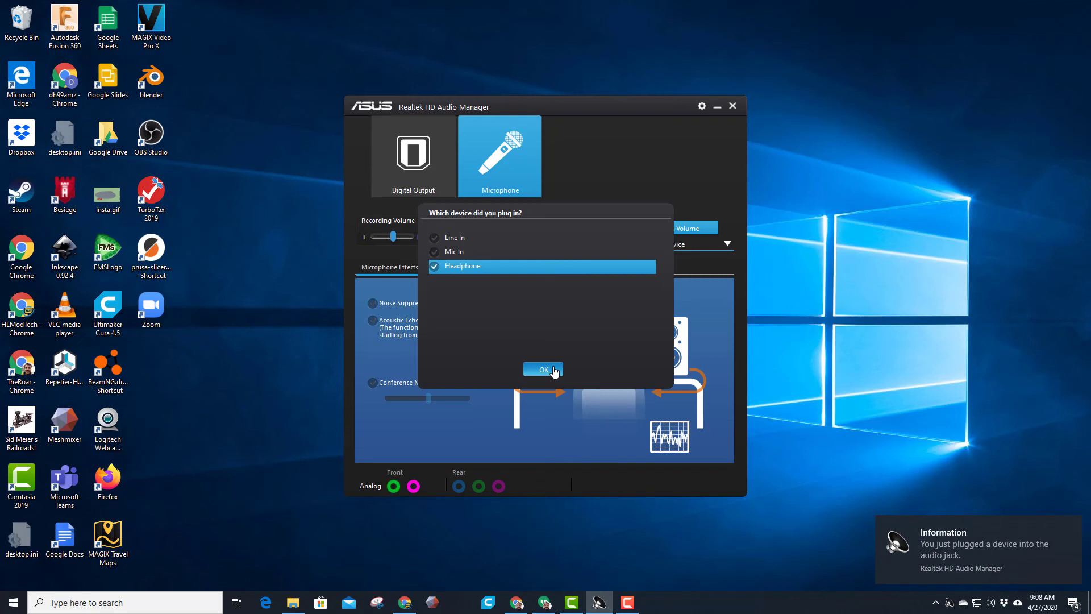
left_click(554, 371)
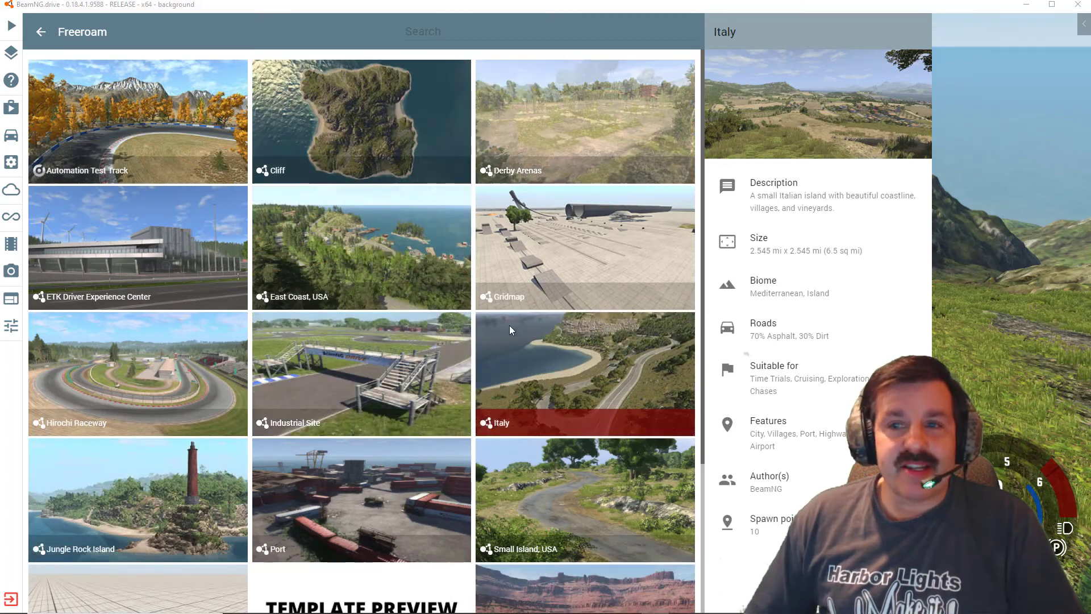
Preview East Coast, USA and Cliff, then load Cliff at the Default spawn point
left_click(429, 287)
left_click(333, 175)
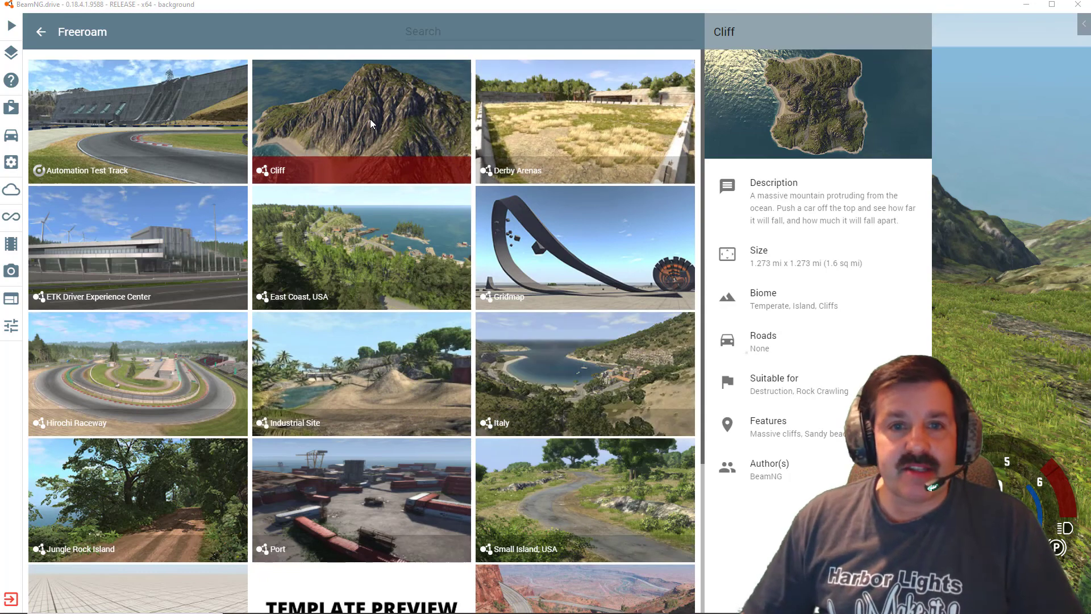
double_click(370, 101)
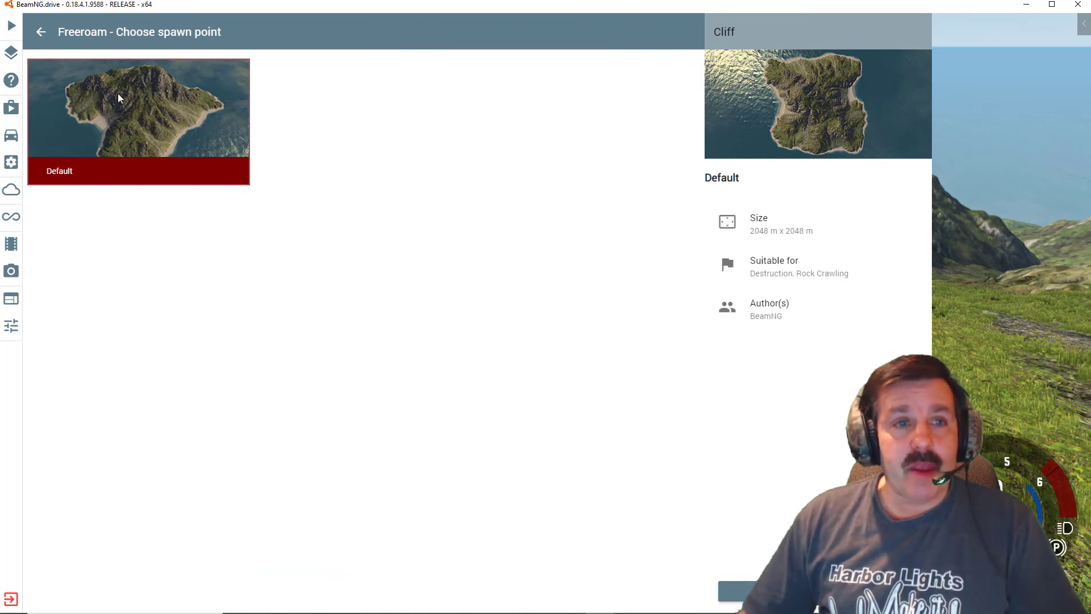
double_click(149, 69)
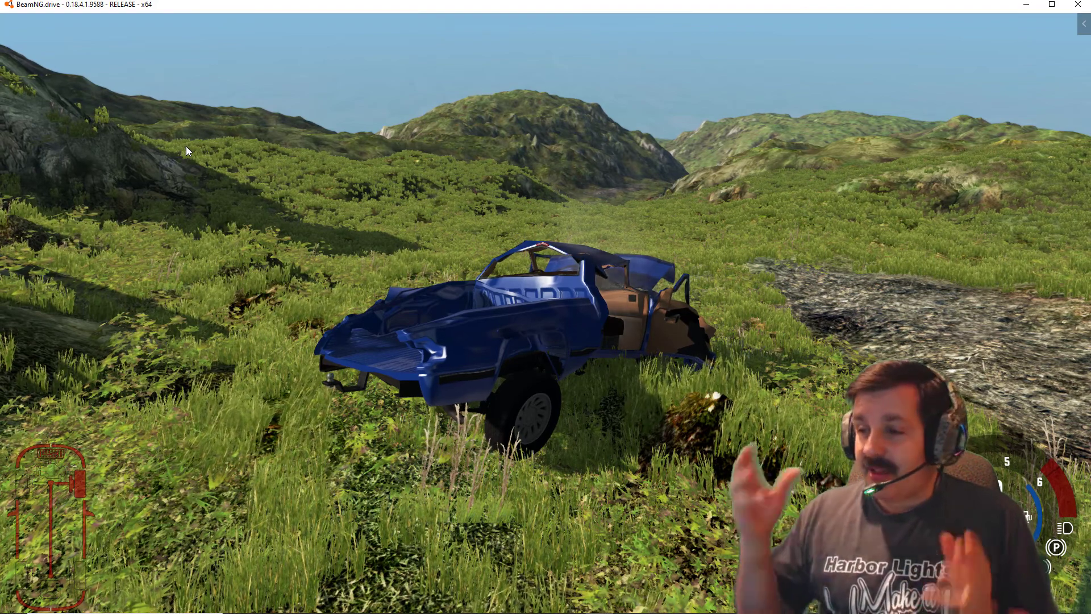
Leave the wrecked-car session for the desktop, then refocus BeamNG from the taskbar
key("super")
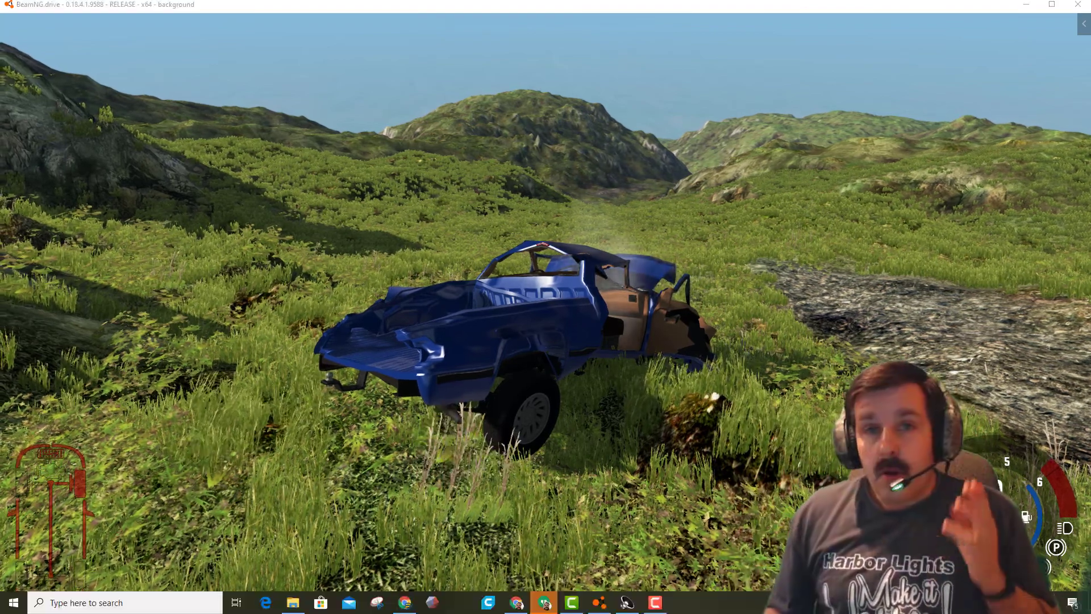
left_click(598, 603)
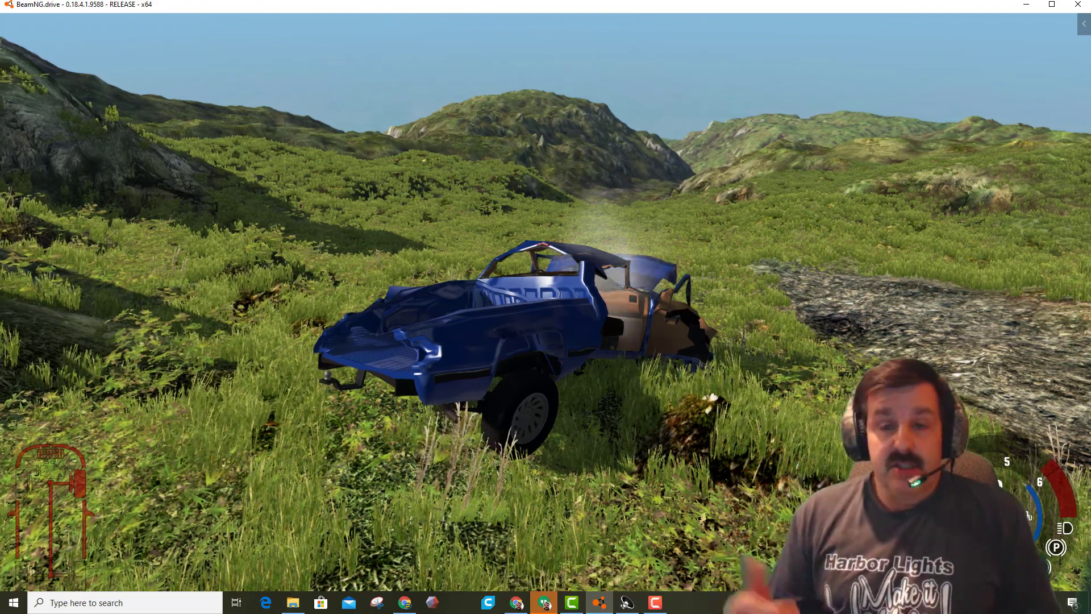
key("alt+Tab")
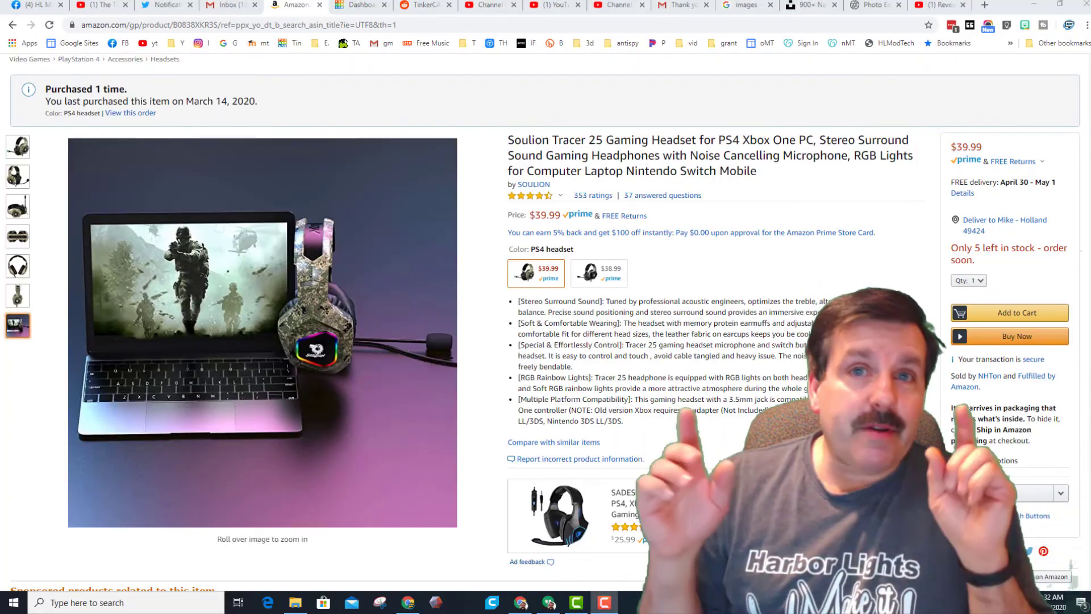